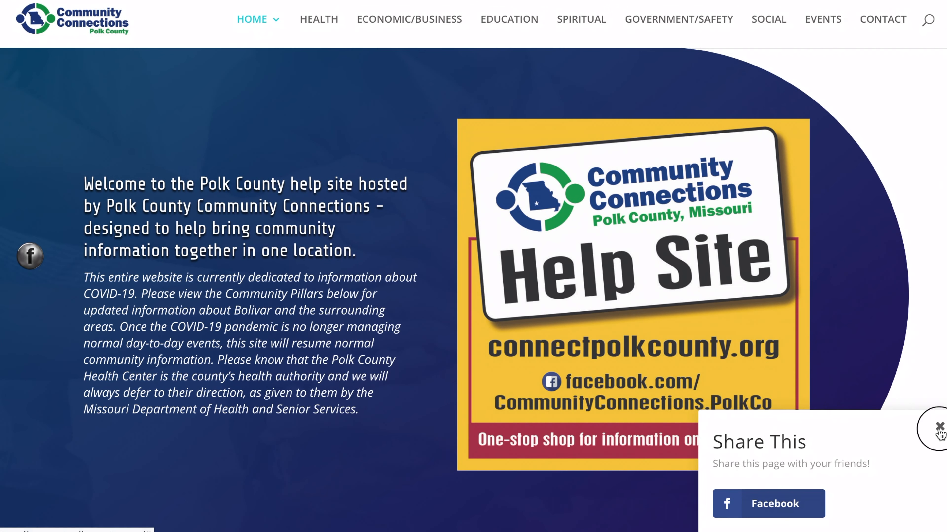
# Step: Dismiss the share popup and look through the existing Polk County home page down to the donation section
pyautogui.click(939, 430)
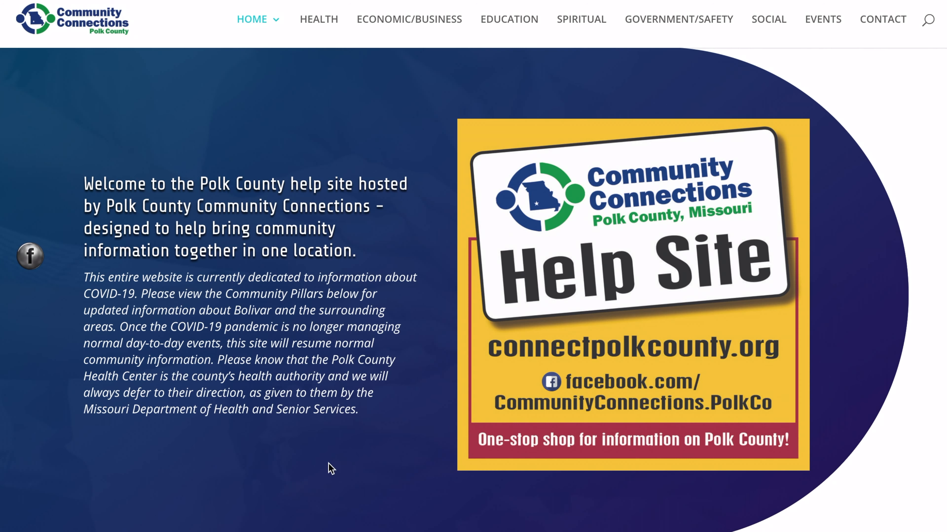
pyautogui.scroll(-10, 346, 303)
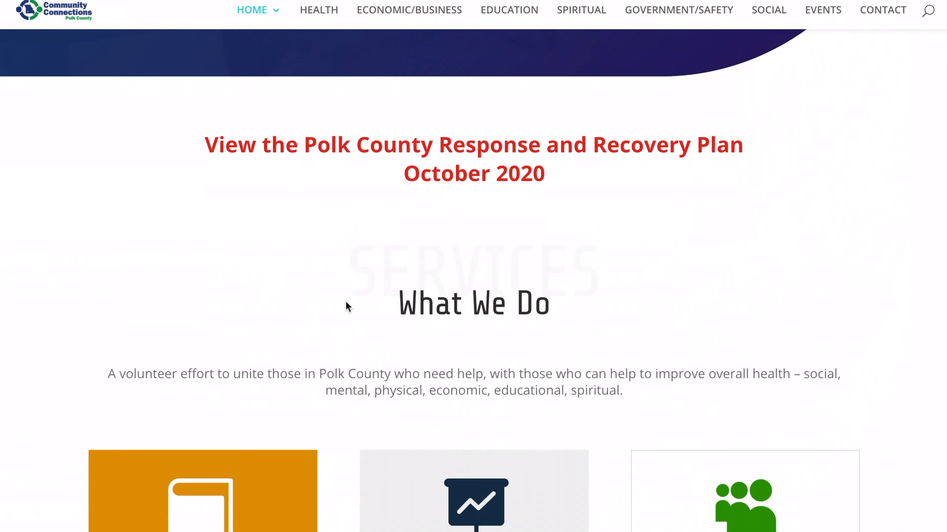
pyautogui.scroll(-5, 346, 303)
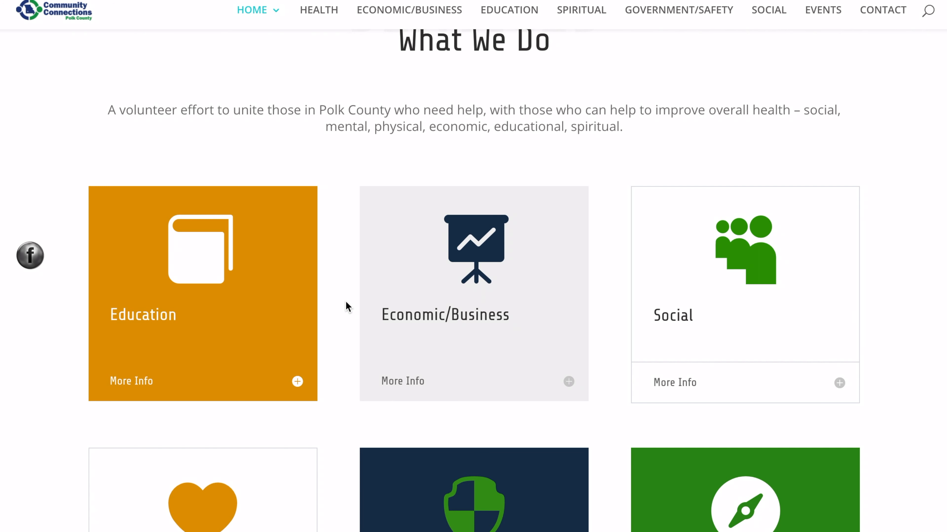
pyautogui.scroll(-2, 346, 301)
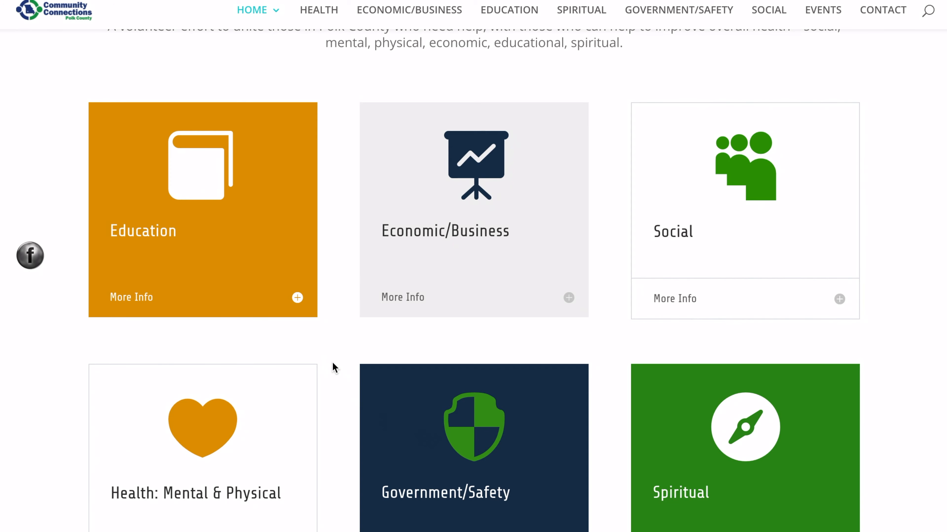
pyautogui.scroll(-8, 332, 365)
pyautogui.scroll(-15, 332, 362)
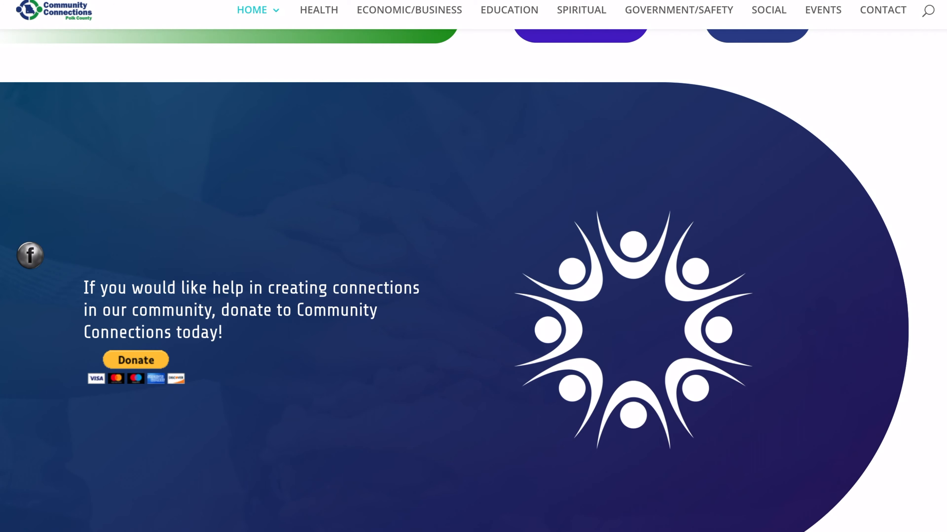
pyautogui.scroll(15, 132, 199)
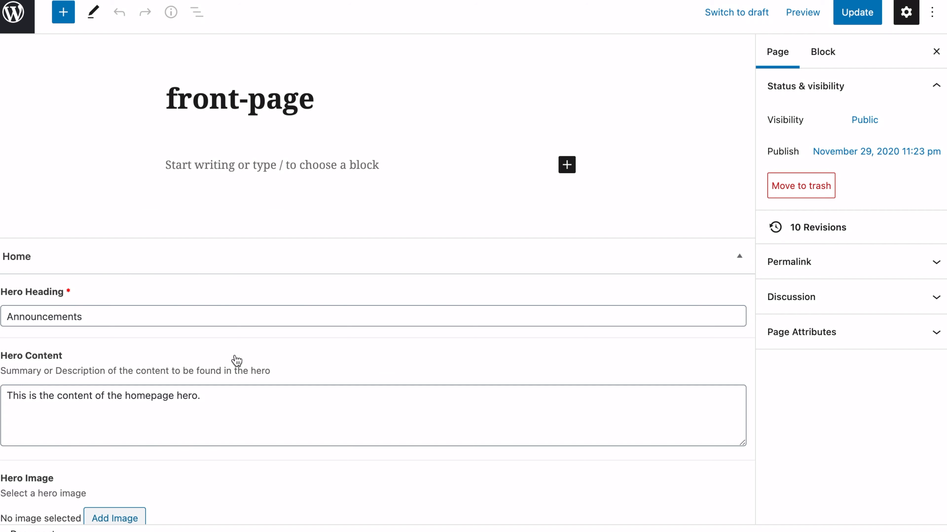
# Step: Compare the Home fields of front-page in the WordPress editor with the Announcements hero on the new site's home page
pyautogui.scroll(-18, 237, 361)
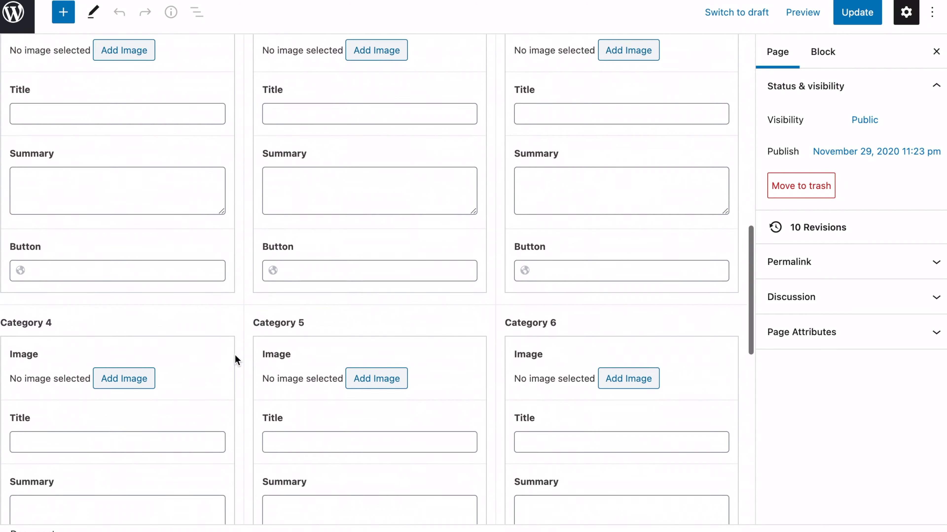
pyautogui.scroll(-15, 235, 355)
pyautogui.scroll(20, 235, 355)
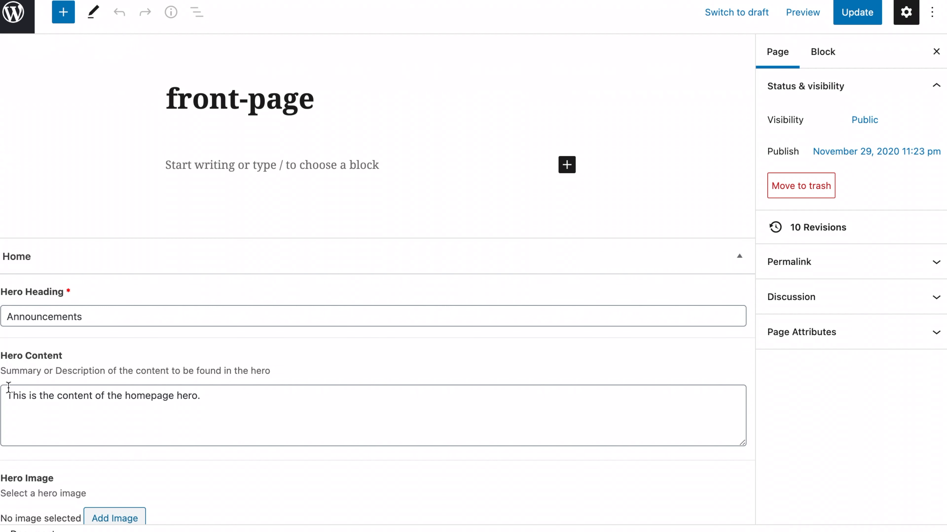
pyautogui.scroll(-5, 70, 353)
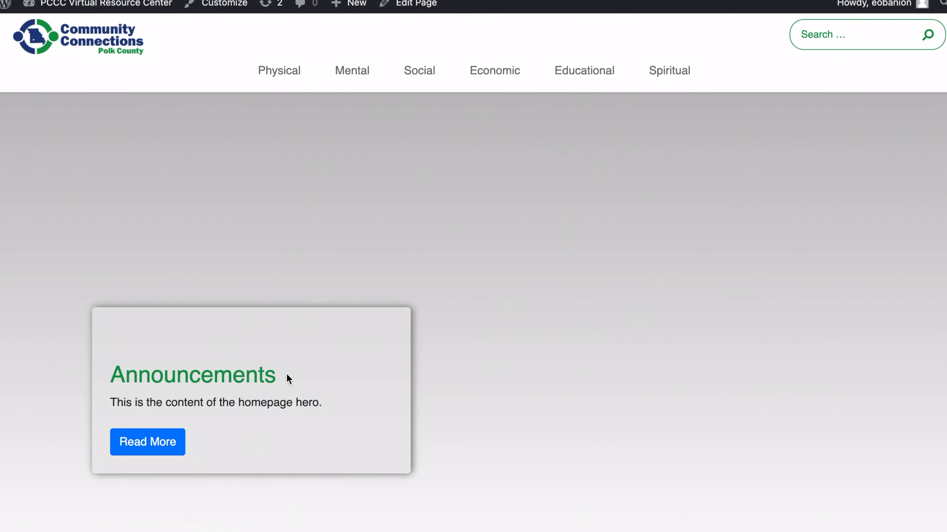
pyautogui.scroll(-2, 288, 379)
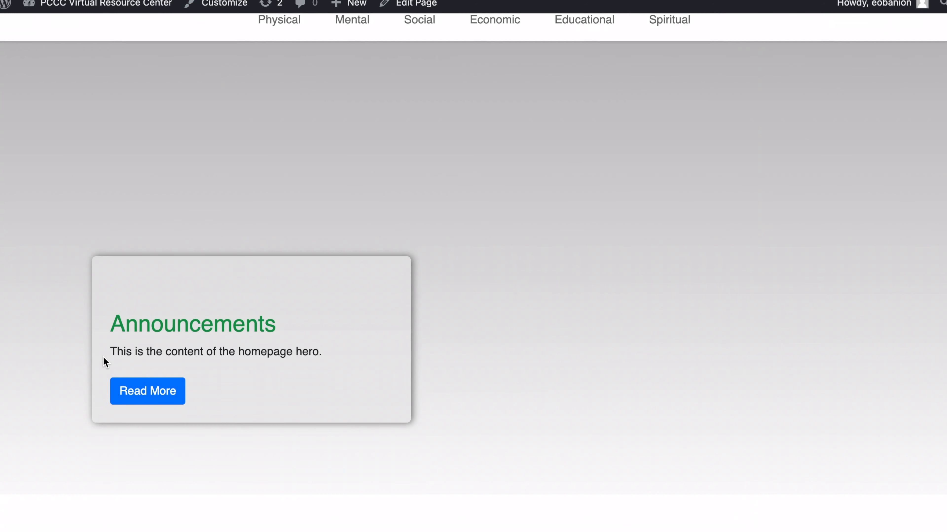
pyautogui.moveTo(103, 357); pyautogui.dragTo(345, 342)
pyautogui.click(363, 326)
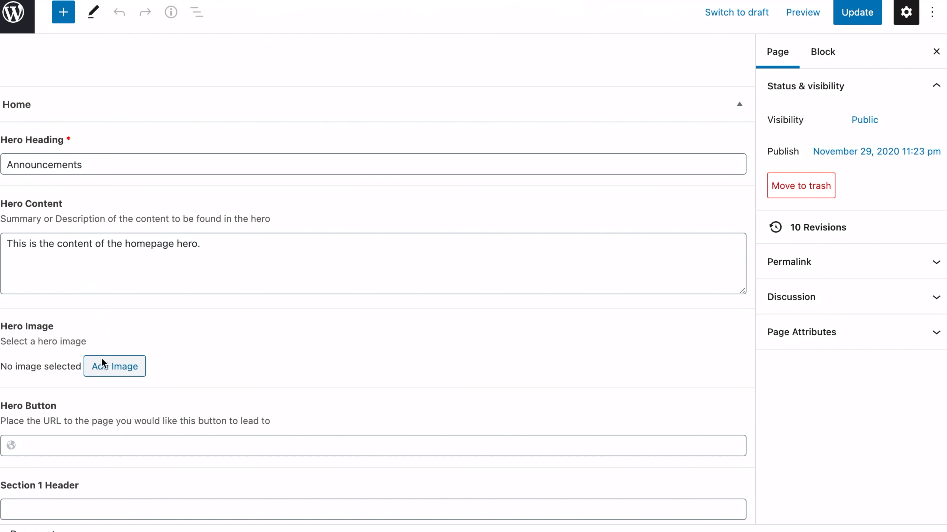
# Step: Set the front-page hero image to nina-strehl-Ds0ZIA5gzc4-unsplash-scaled.jpg from the media library and update the page
pyautogui.click(42, 447)
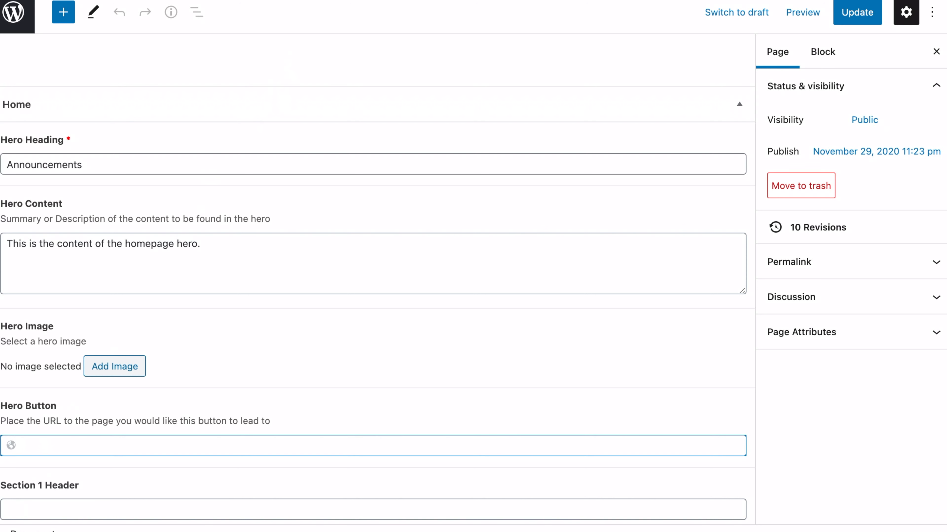
pyautogui.click(111, 368)
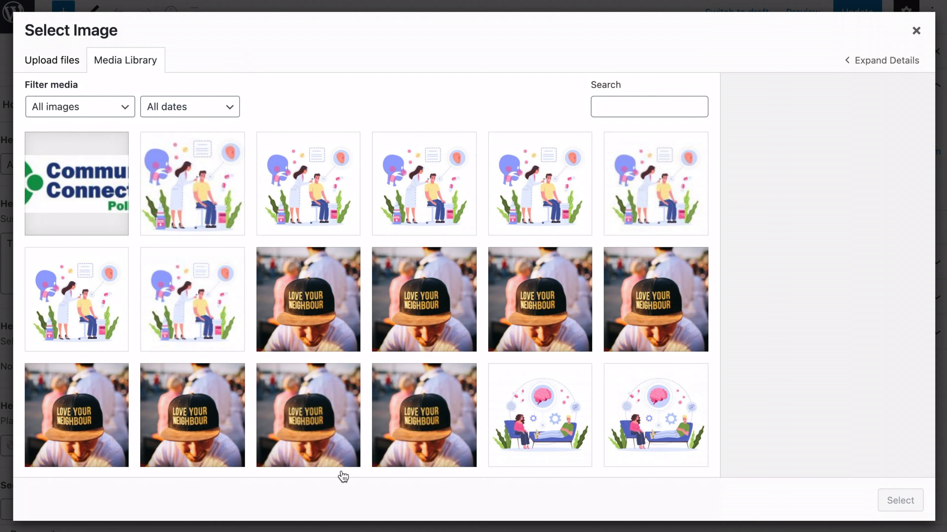
pyautogui.click(319, 313)
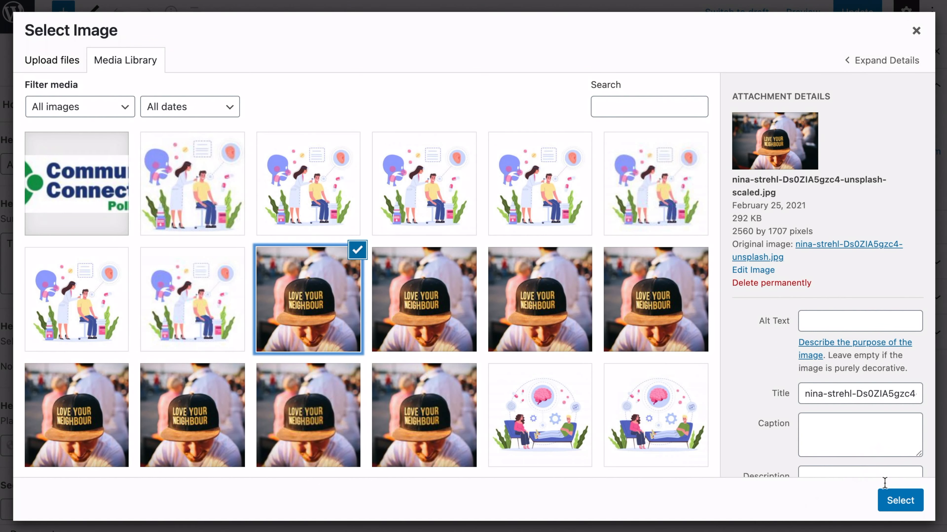
pyautogui.click(915, 502)
pyautogui.scroll(-5, 244, 407)
pyautogui.scroll(-1, 244, 407)
pyautogui.scroll(5, 343, 257)
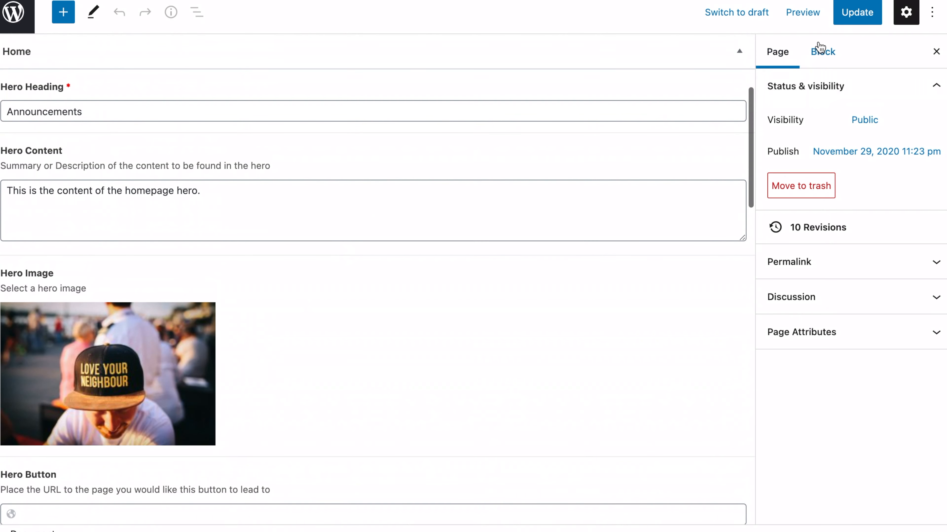
pyautogui.click(856, 12)
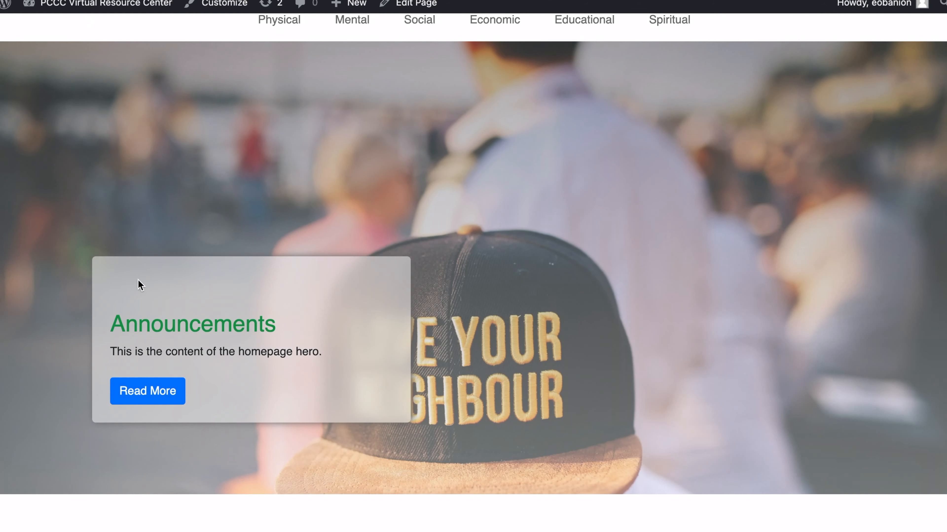
# Step: Examine the new home page's hero, header and lower sections, and compare them with the existing Polk County site
pyautogui.scroll(-3, 504, 420)
pyautogui.scroll(4, 504, 420)
pyautogui.scroll(1, 504, 419)
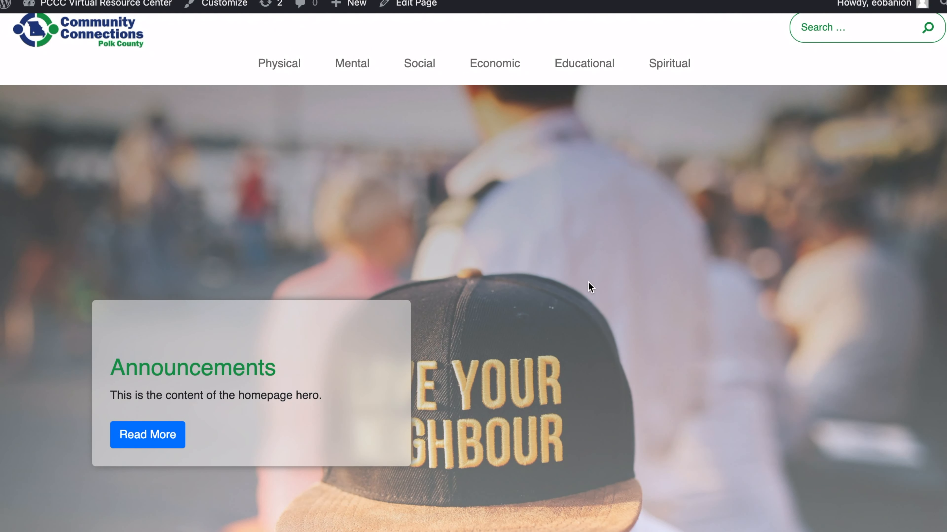
pyautogui.scroll(1, 329, 257)
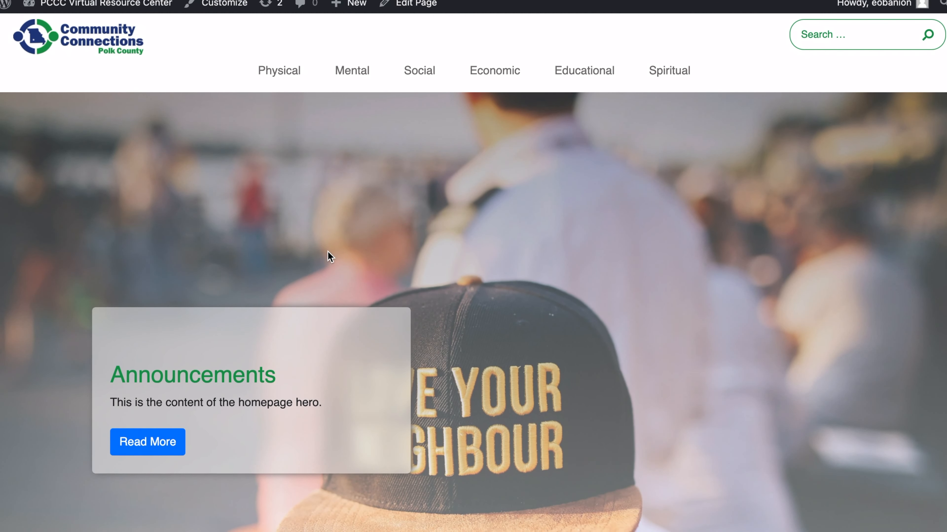
pyautogui.scroll(-3, 327, 251)
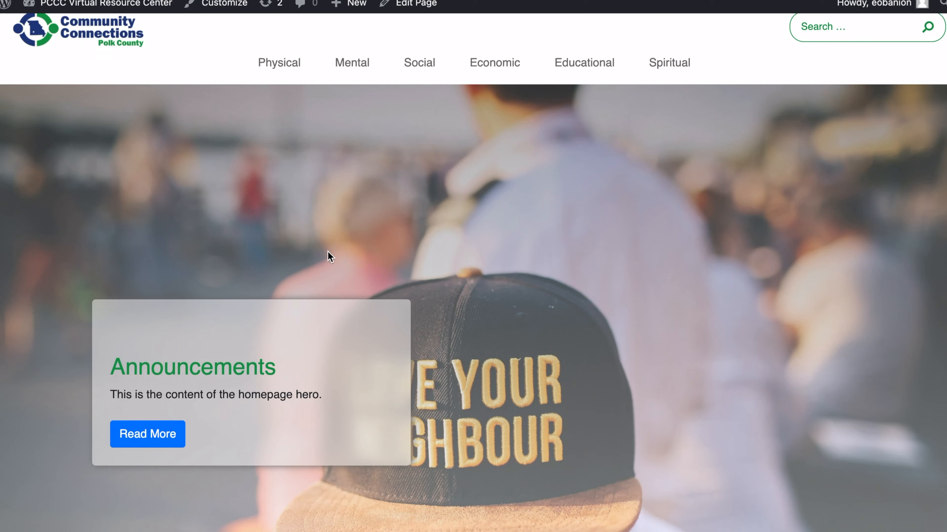
pyautogui.scroll(3, 327, 251)
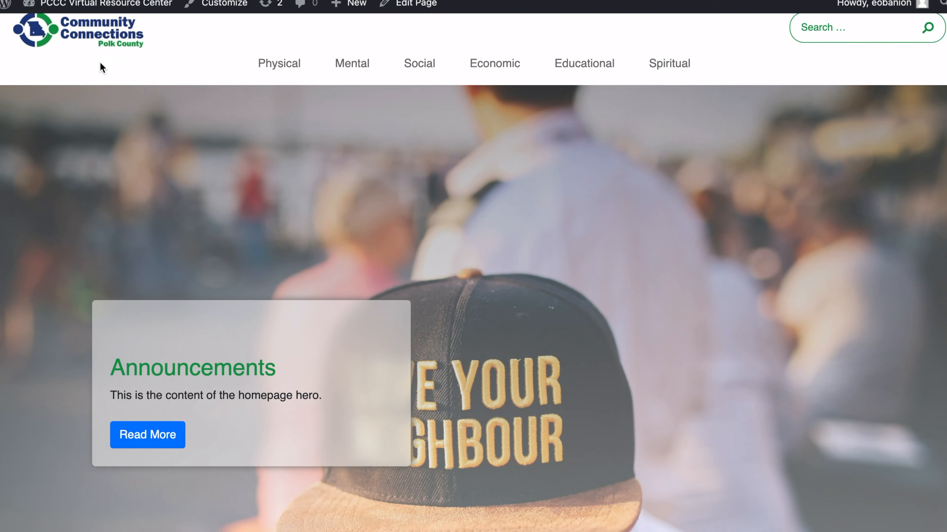
pyautogui.scroll(-2, 100, 63)
pyautogui.scroll(2, 99, 63)
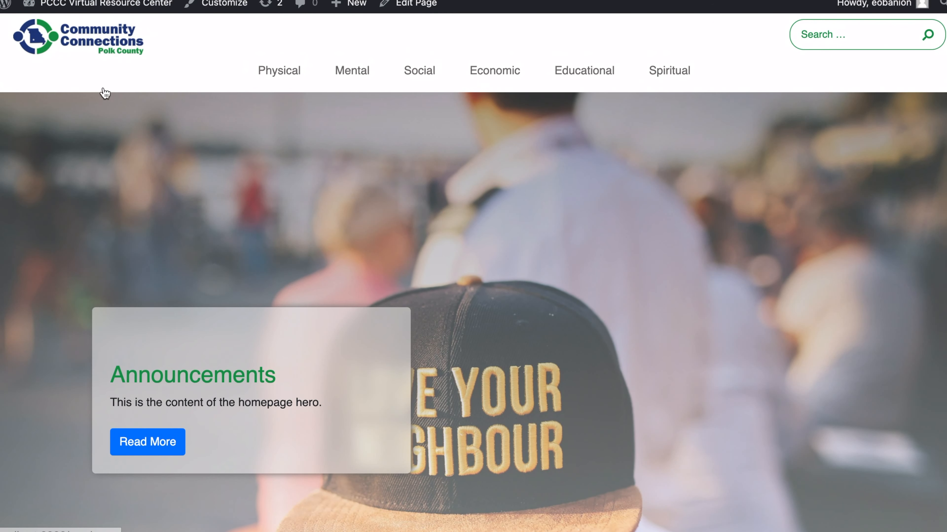
pyautogui.scroll(-15, 76, 189)
pyautogui.scroll(-1, 76, 187)
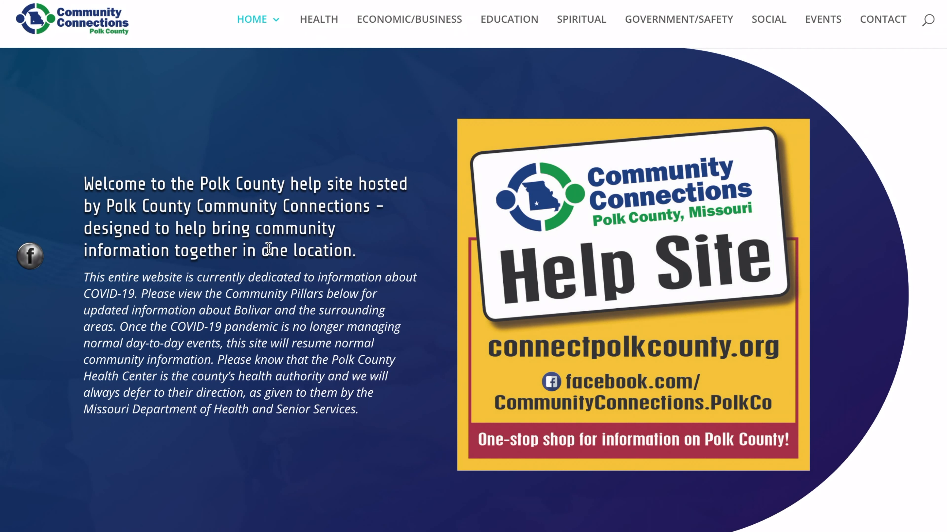
pyautogui.scroll(-15, 269, 249)
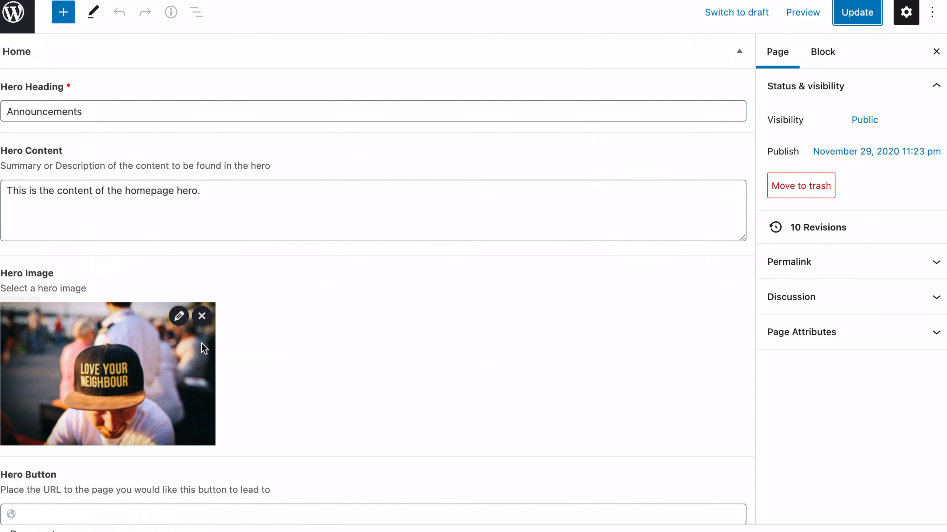
# Step: Enter "Categories" as the Section 1 Header in the front-page editor
pyautogui.scroll(-8, 201, 343)
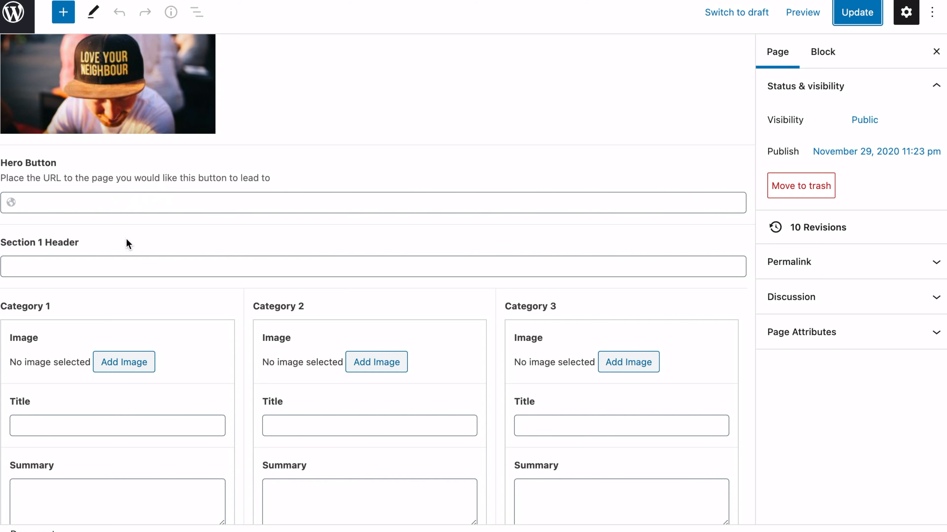
pyautogui.scroll(-4, 49, 351)
pyautogui.click(88, 146)
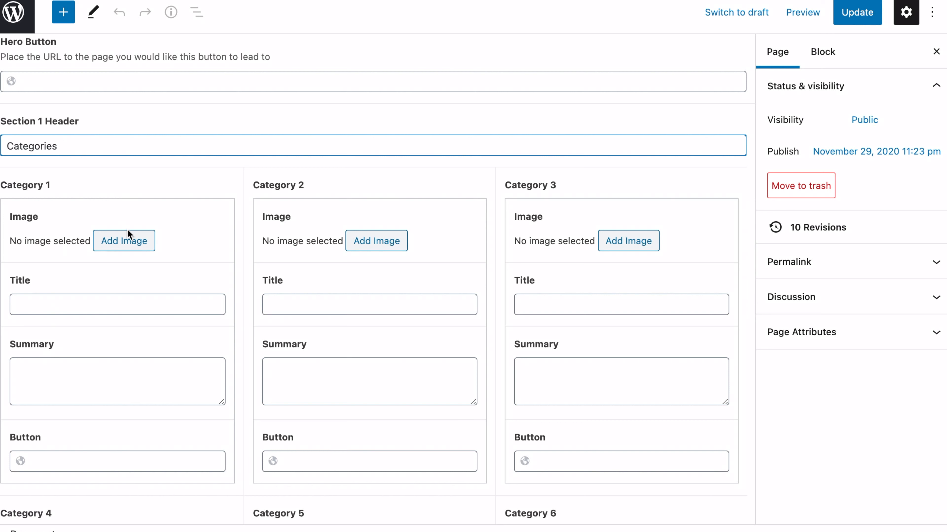
# Step: Set the Category 1 image to Physical-Health-150x150-1.jpeg from the media library
pyautogui.click(126, 238)
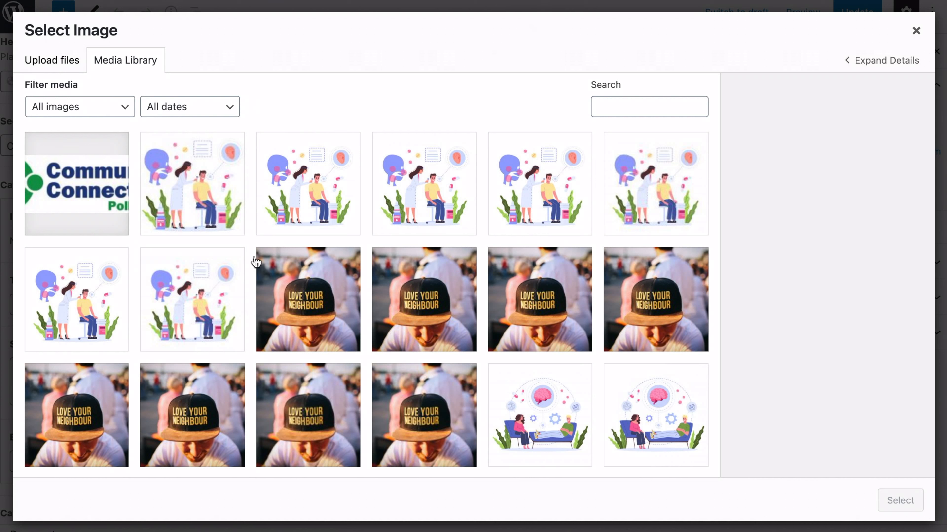
pyautogui.click(218, 296)
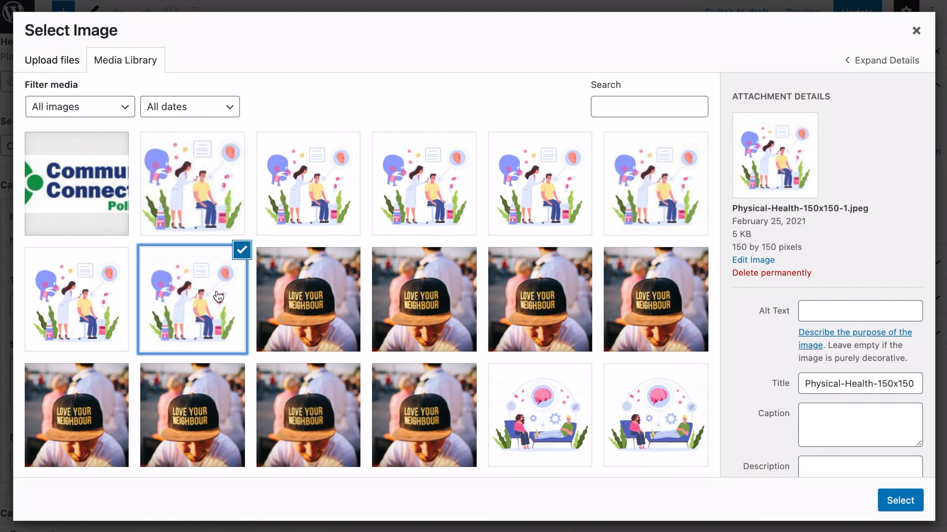
pyautogui.click(892, 506)
# Step: Give Category 1 the title "Health" and the summary "This is a summary."
pyautogui.click(129, 396)
pyautogui.write('Health')
pyautogui.press('Tab')
pyautogui.write('Th')
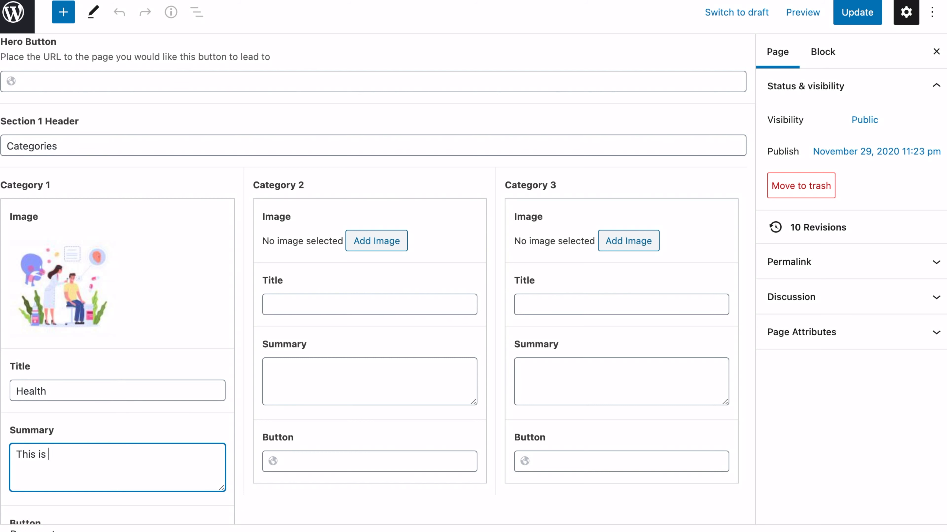
pyautogui.write('is is a summary')
pyautogui.scroll(-3, 168, 395)
pyautogui.write('.')
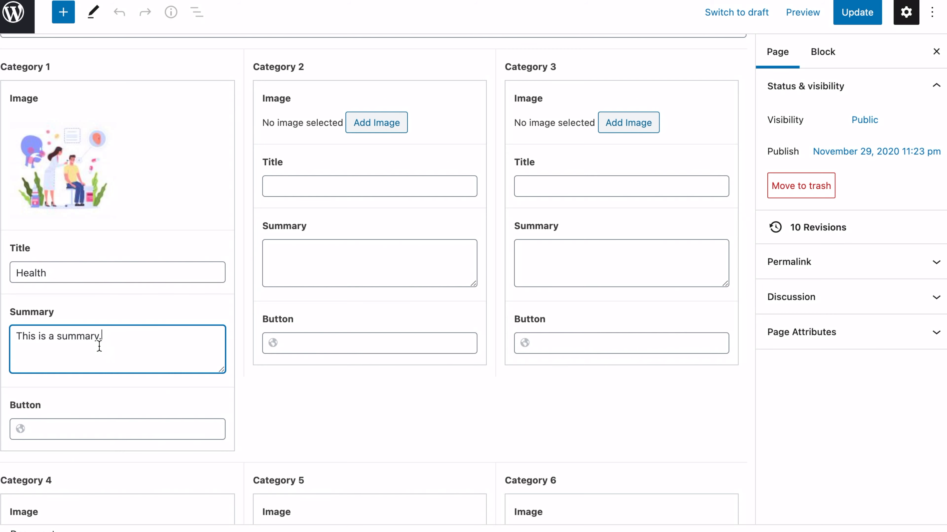
# Step: Look over the remaining category fields and update front-page with the new category content
pyautogui.scroll(-3, 100, 345)
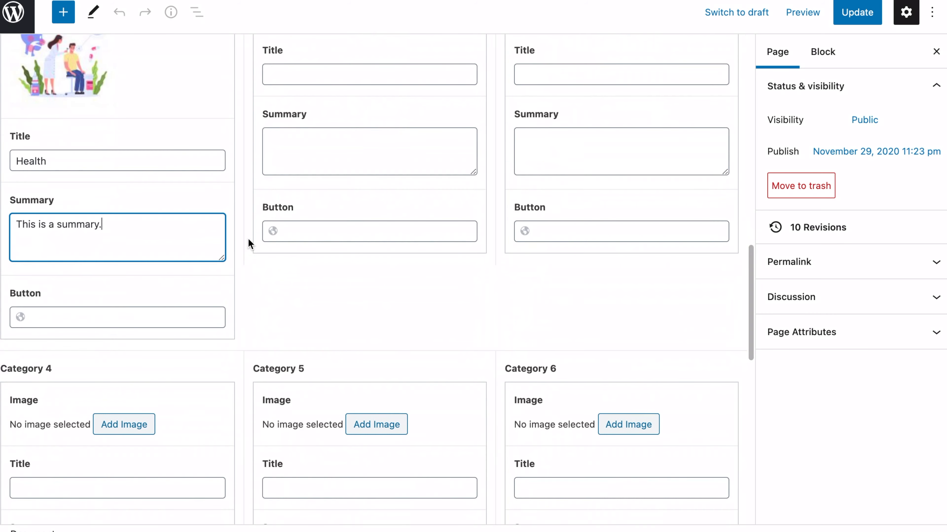
pyautogui.scroll(-5, 243, 249)
pyautogui.scroll(-4, 243, 248)
pyautogui.scroll(5, 243, 248)
pyautogui.scroll(6, 242, 248)
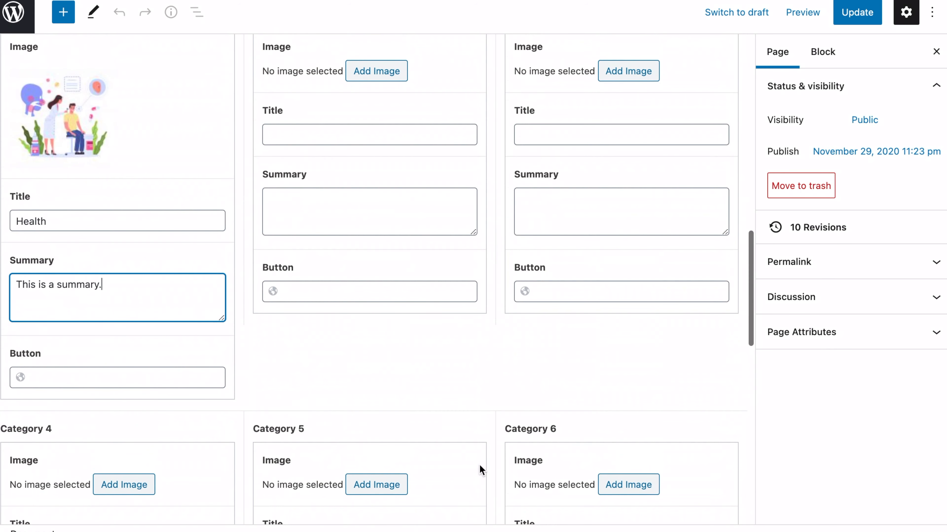
pyautogui.click(855, 12)
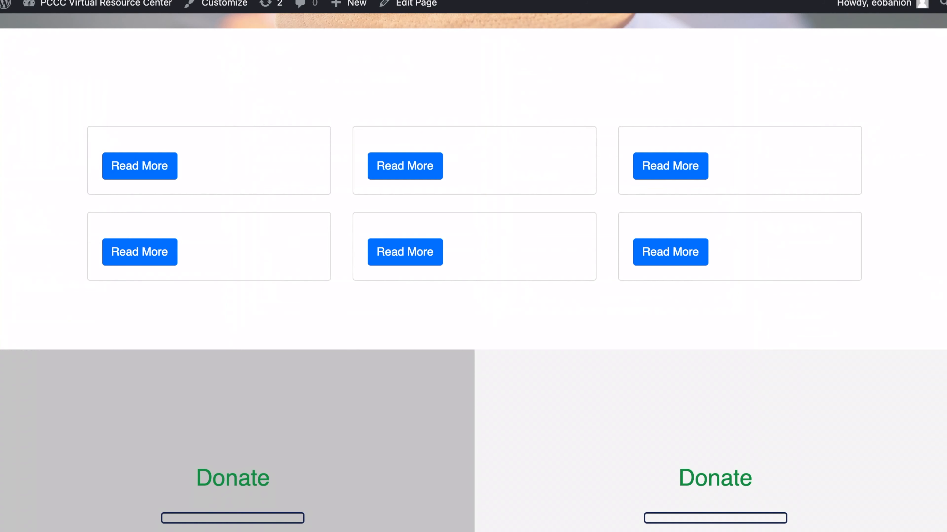
# Step: Reload the new site's home page and check the Health card in the Categories section
pyautogui.press('super+r')
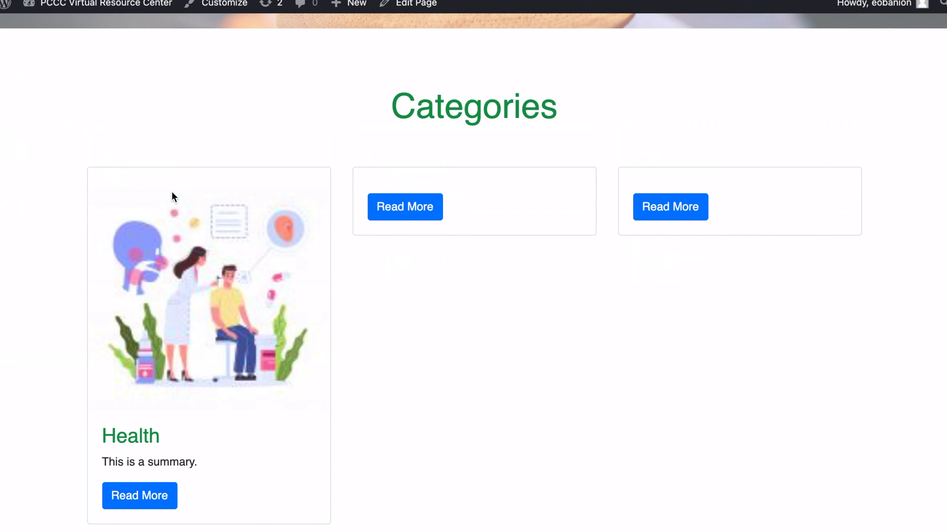
pyautogui.scroll(-1, 286, 313)
pyautogui.scroll(-4, 285, 315)
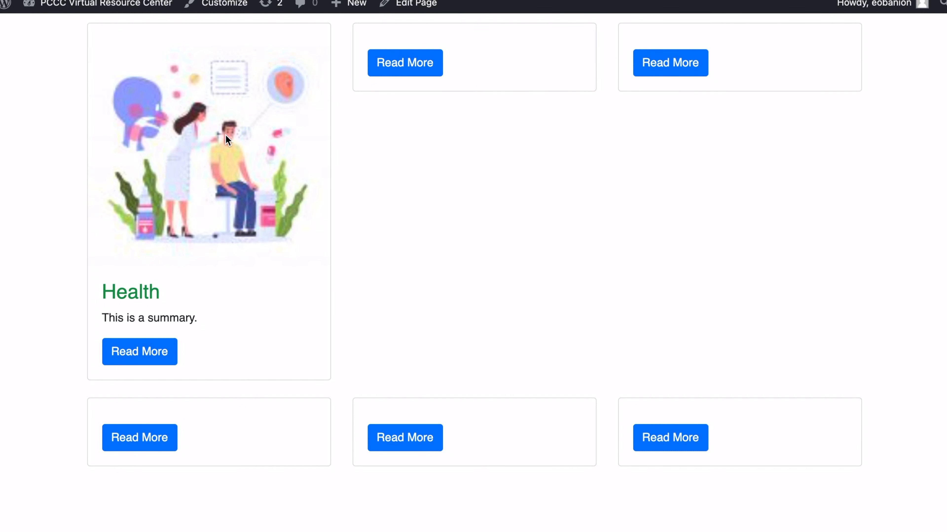
pyautogui.scroll(1, 258, 285)
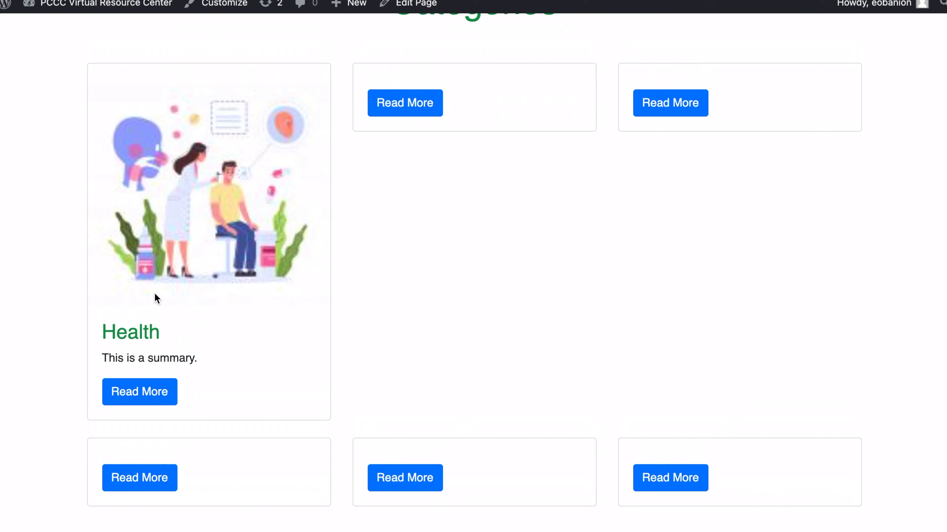
# Step: Compare the new Categories section and its button fields with the existing site's category tiles and donation section
pyautogui.scroll(3, 196, 81)
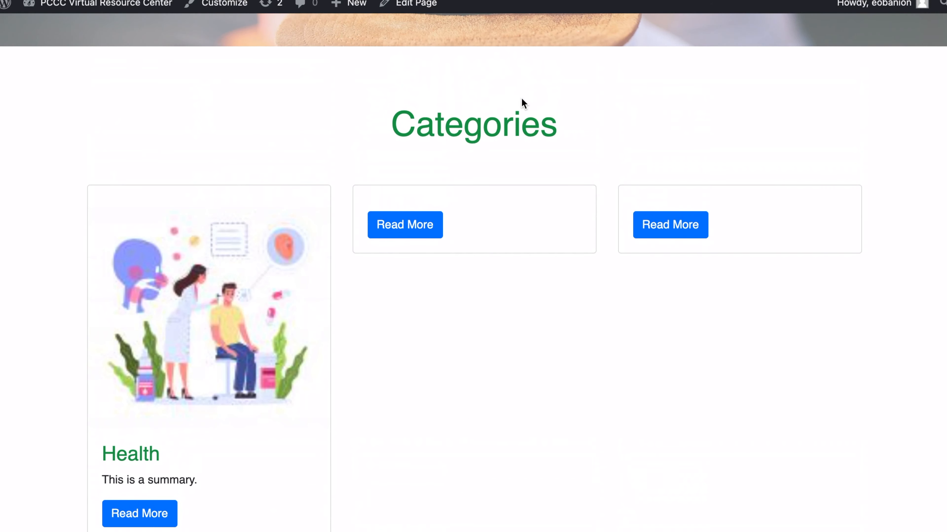
pyautogui.moveTo(380, 118); pyautogui.dragTo(349, 113)
pyautogui.click(253, 134)
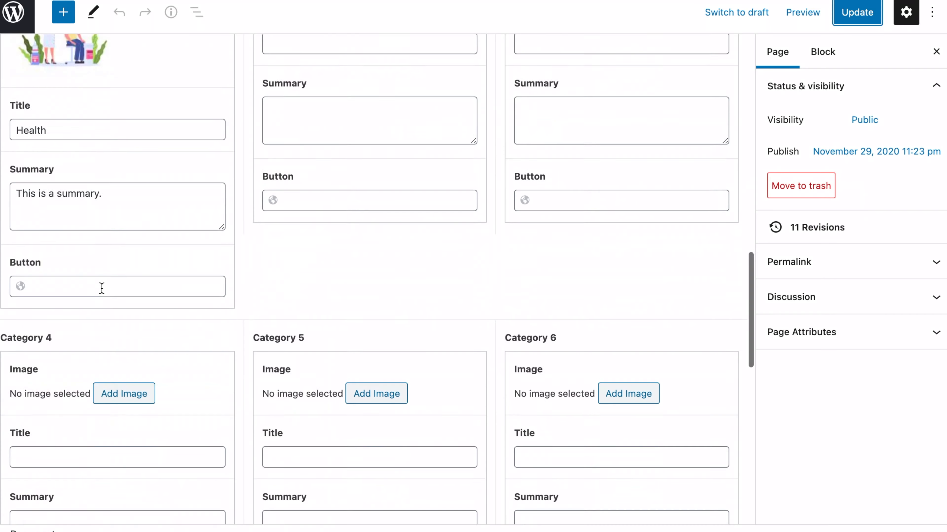
pyautogui.scroll(-15, 101, 288)
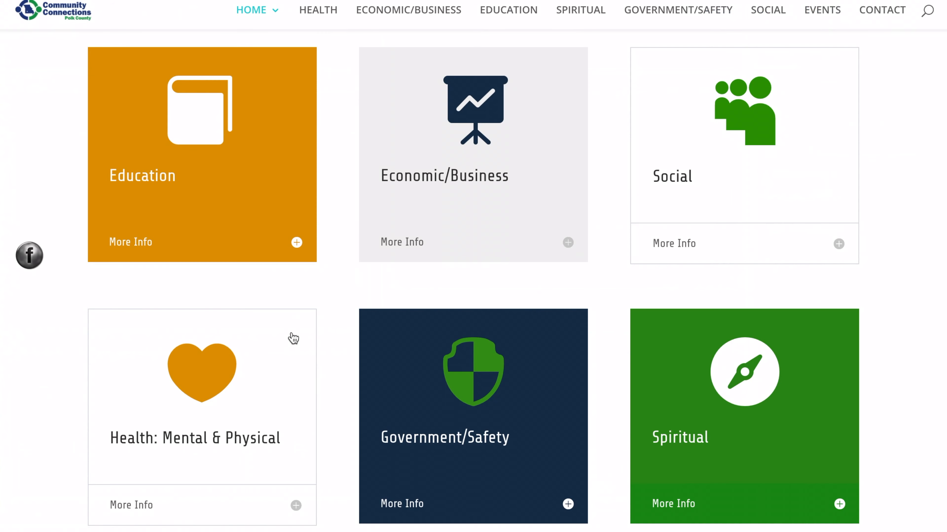
pyautogui.scroll(-20, 293, 337)
pyautogui.scroll(-5, 294, 338)
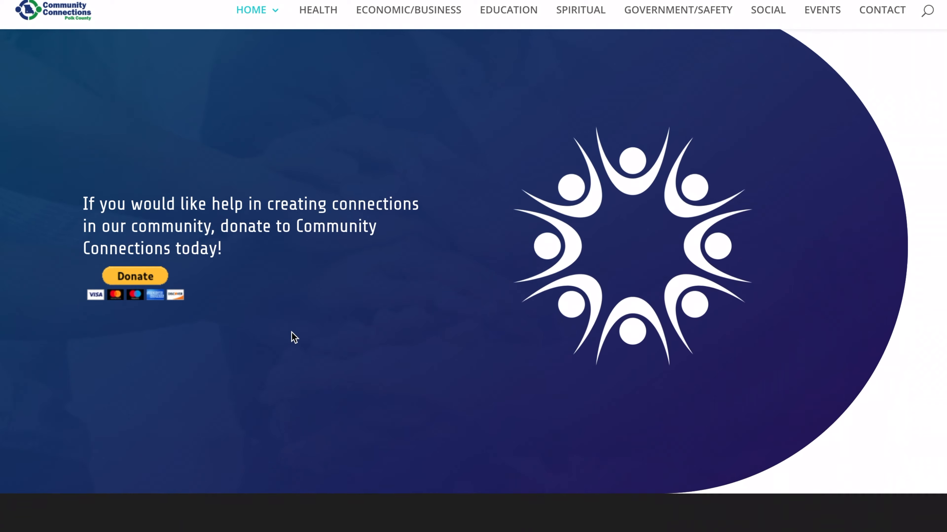
# Step: Give the Left Side Donate block the description "This is a description." and the button text "Donate Here"
pyautogui.scroll(1, 294, 337)
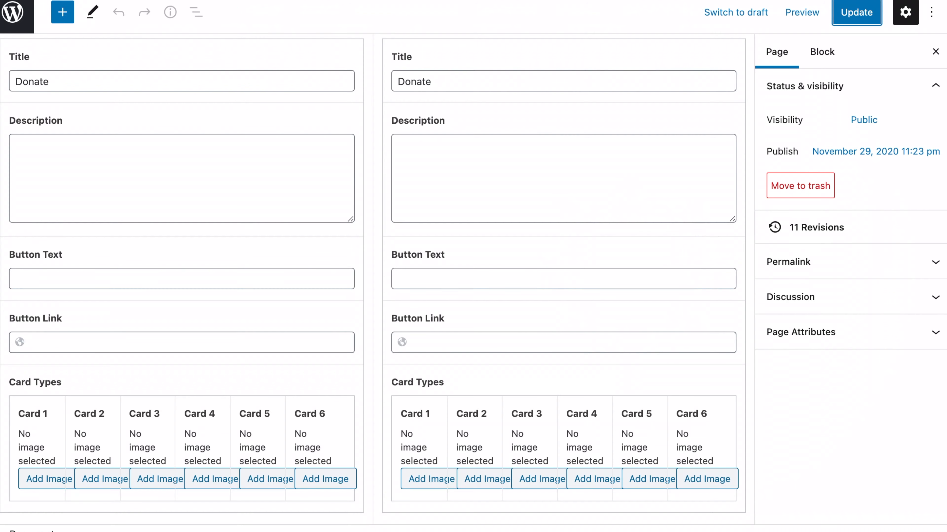
pyautogui.scroll(1, 116, 243)
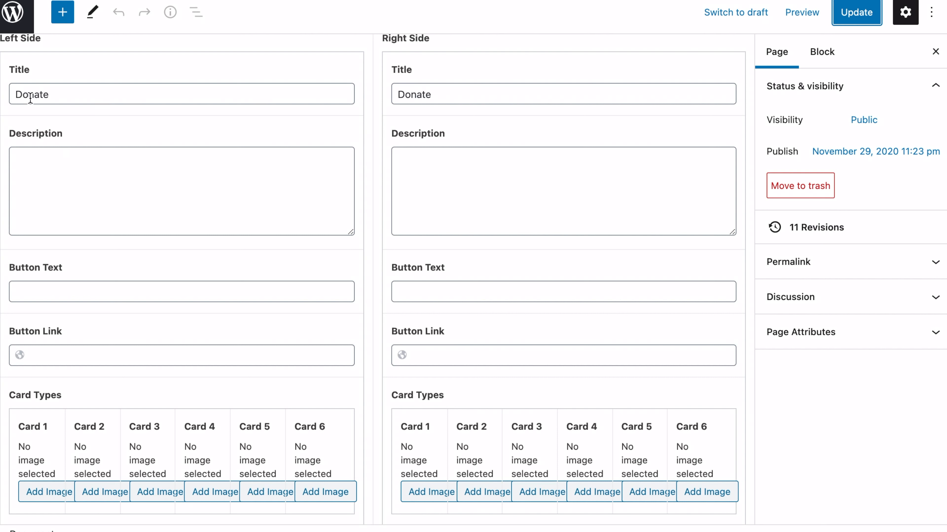
pyautogui.click(98, 165)
pyautogui.write('This is a sescription.')
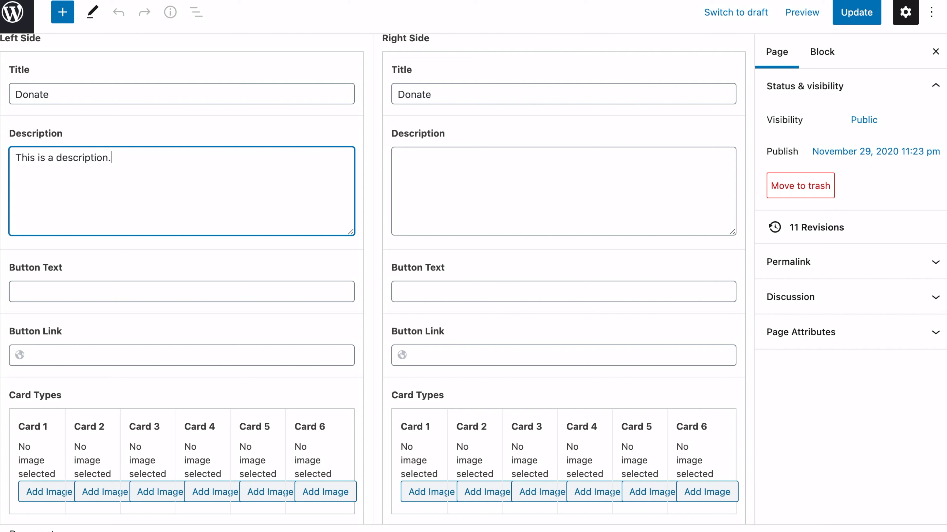
pyautogui.click(80, 287)
pyautogui.write('Donate Here')
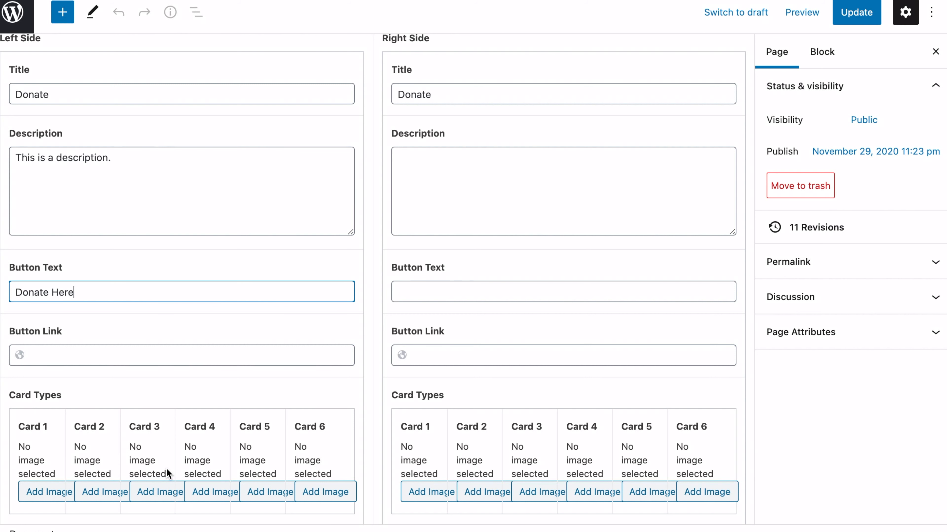
# Step: Look over the Donate block's Button Link and Card Types fields and update front-page with the new content
pyautogui.scroll(-1, 166, 469)
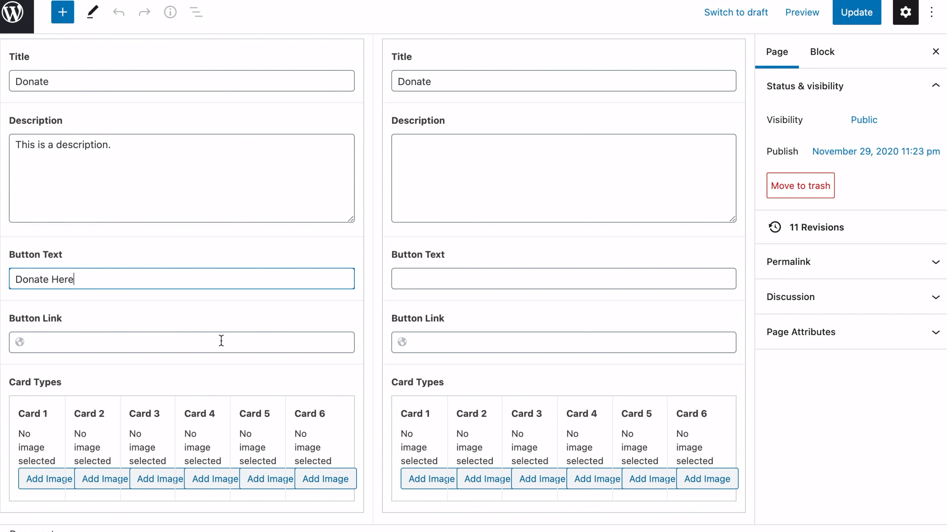
pyautogui.scroll(2, 302, 387)
pyautogui.click(863, 8)
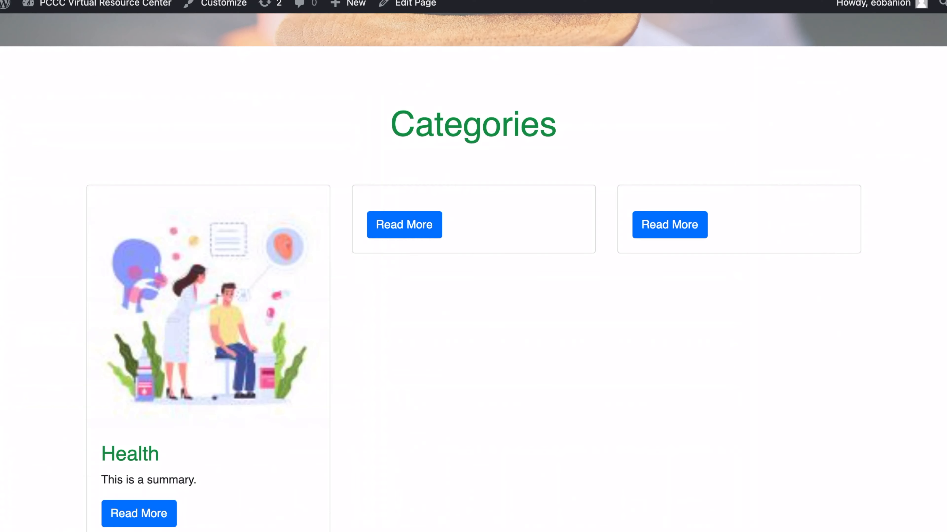
# Step: Check the Donate section on the new site's home page and follow its Donate Here button
pyautogui.scroll(-10, 212, 216)
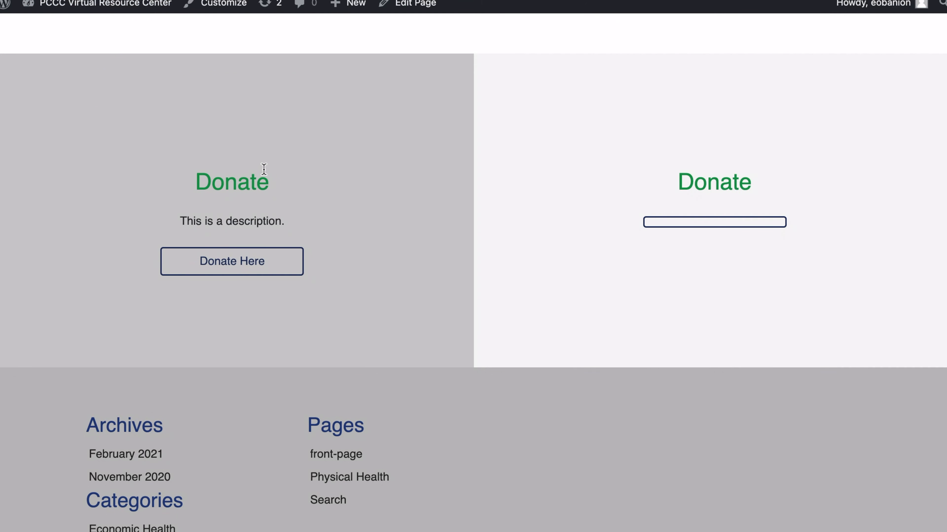
pyautogui.click(244, 266)
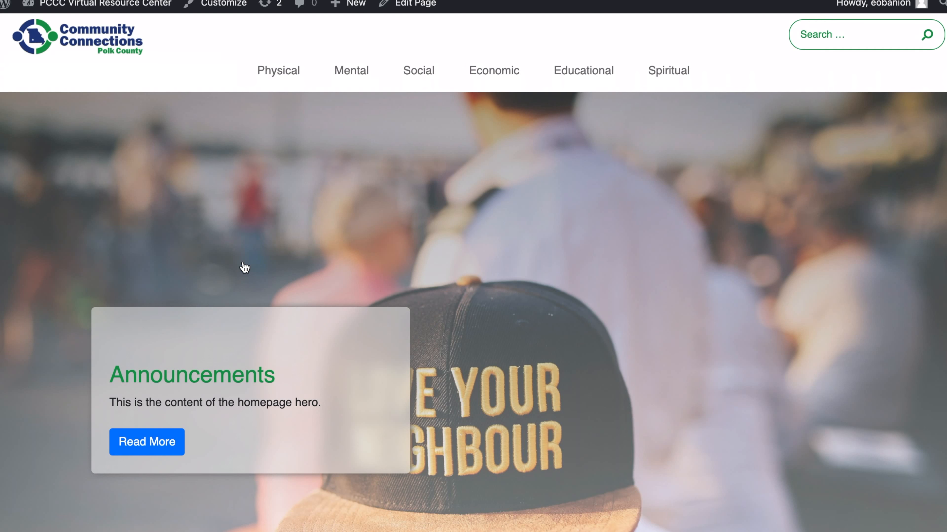
# Step: Review the new home page layout from the hero through the Categories cards to the Donate section and back
pyautogui.scroll(-13, 244, 268)
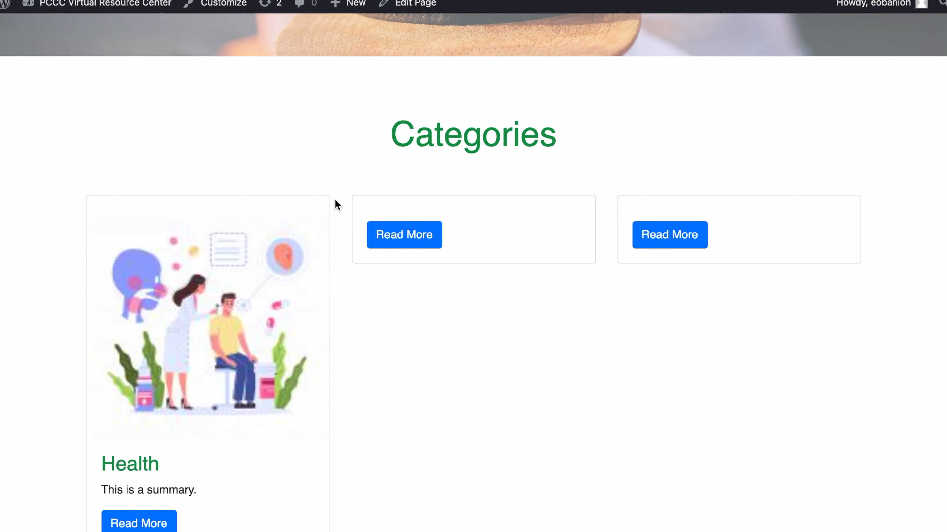
pyautogui.scroll(-5, 334, 204)
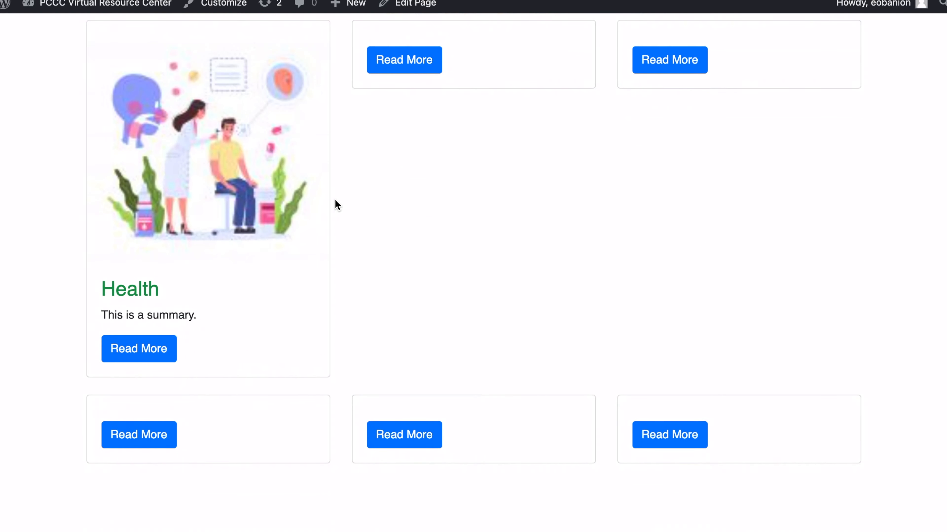
pyautogui.scroll(-11, 337, 205)
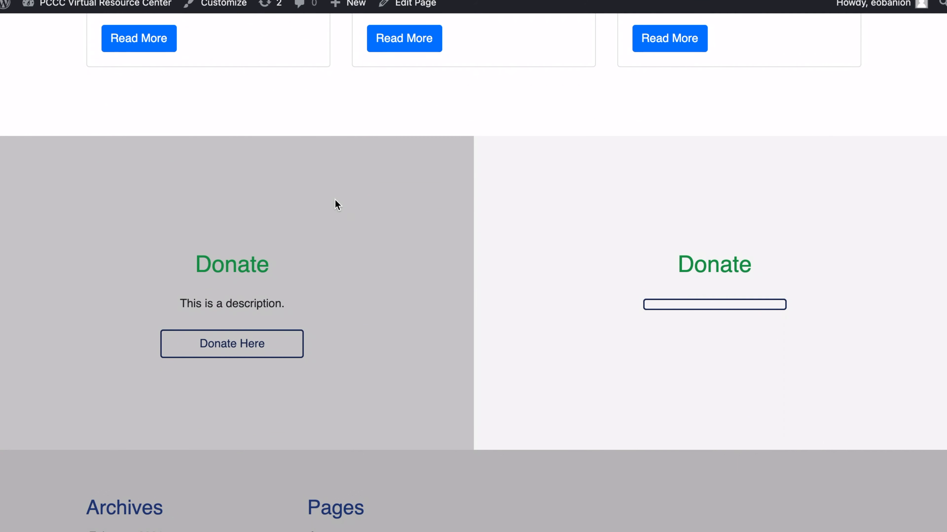
pyautogui.scroll(4, 337, 204)
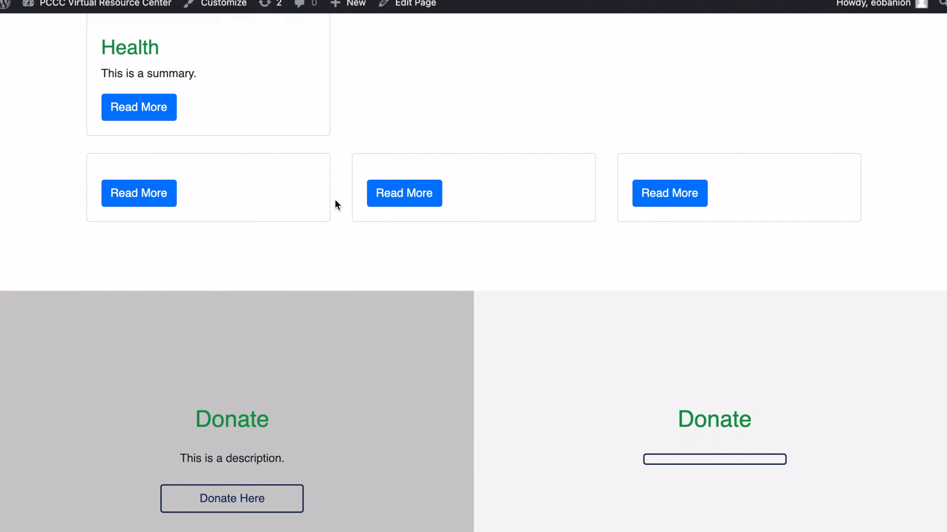
pyautogui.scroll(2, 337, 205)
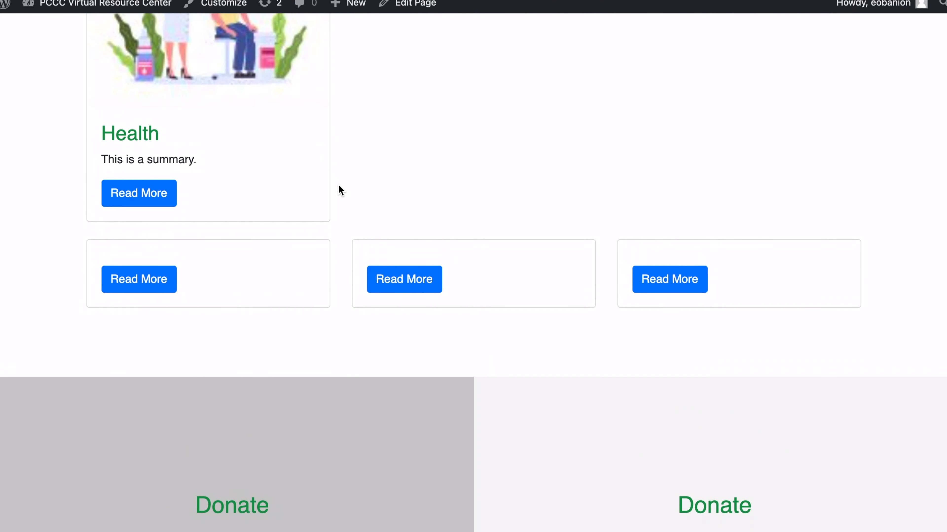
pyautogui.scroll(2, 339, 190)
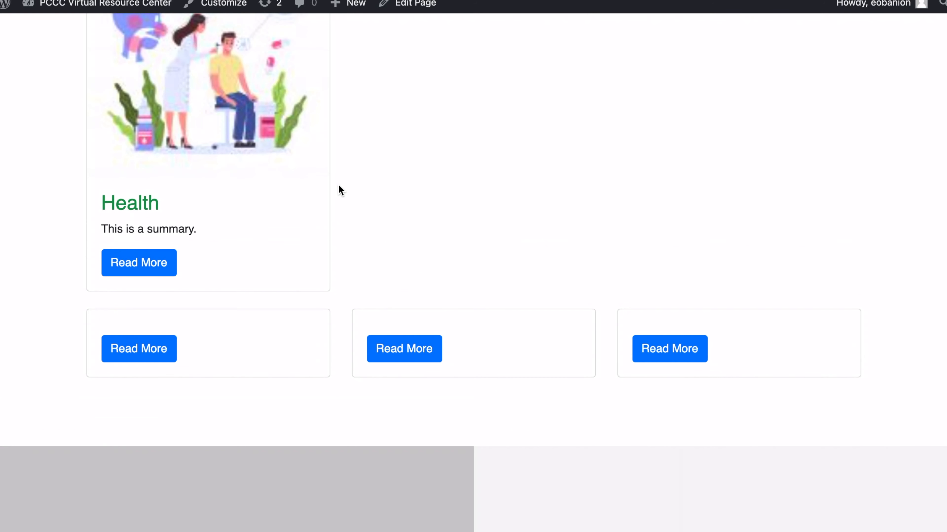
pyautogui.scroll(4, 339, 186)
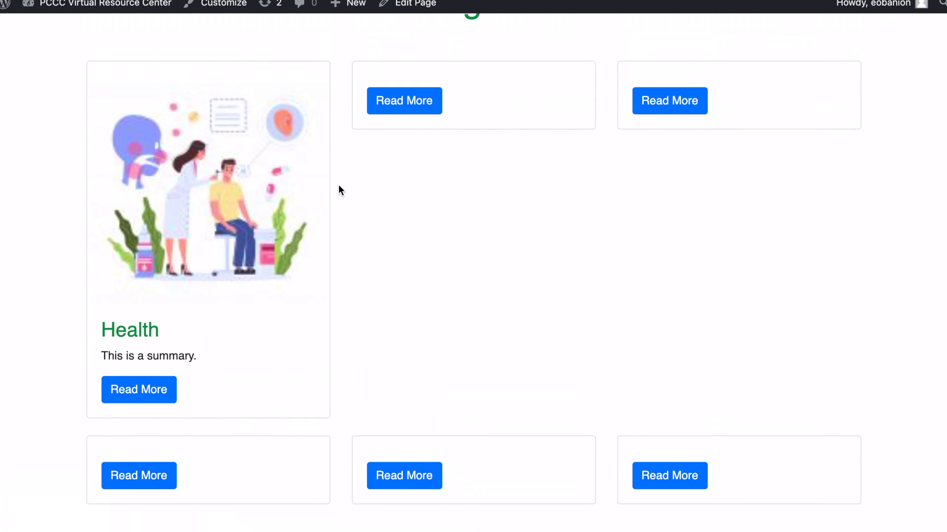
pyautogui.scroll(12, 338, 130)
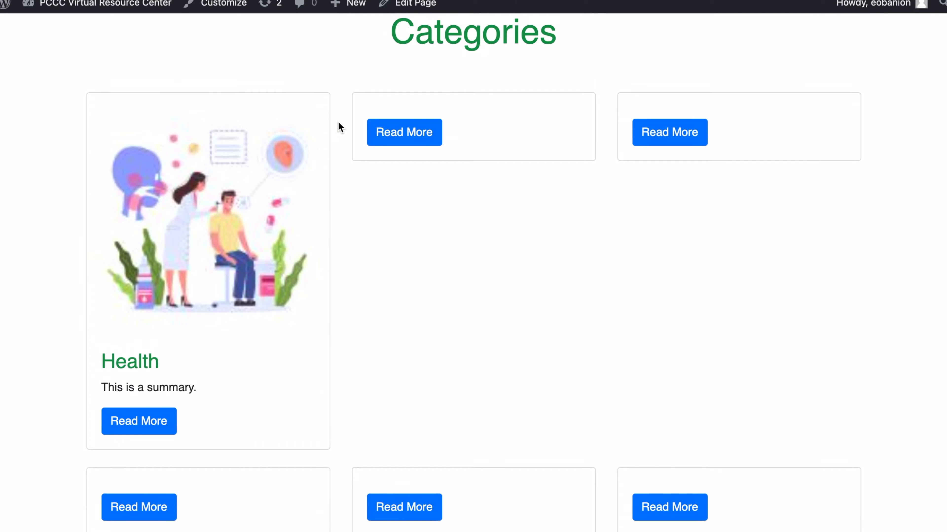